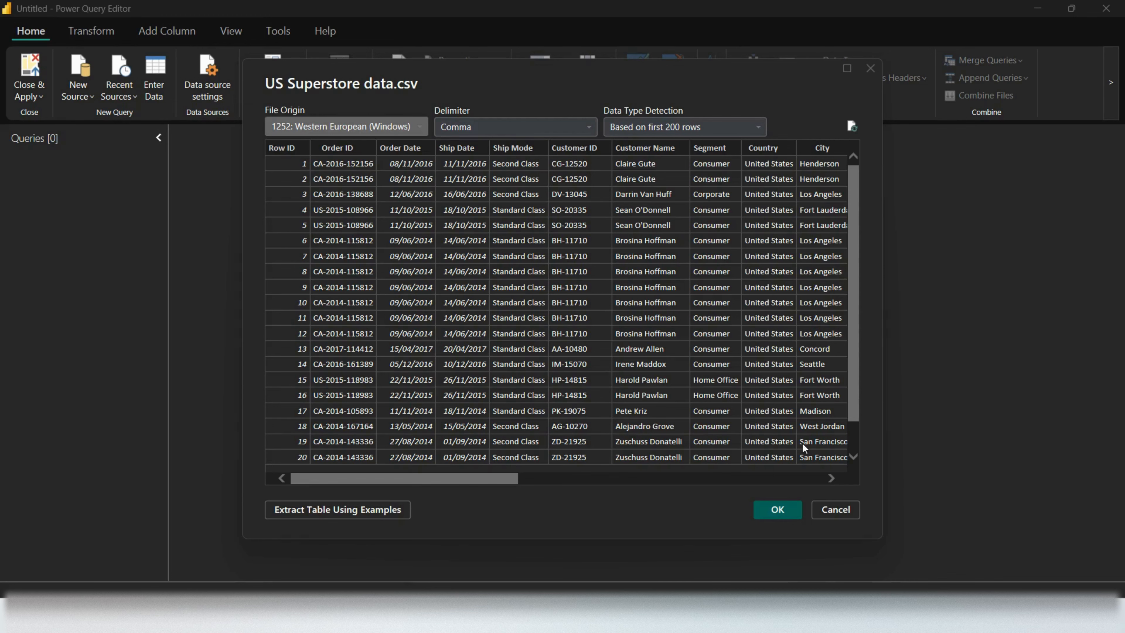
Import US Superstore data.csv as a query with the previewed file origin, delimiter and data type detection settings
click(779, 509)
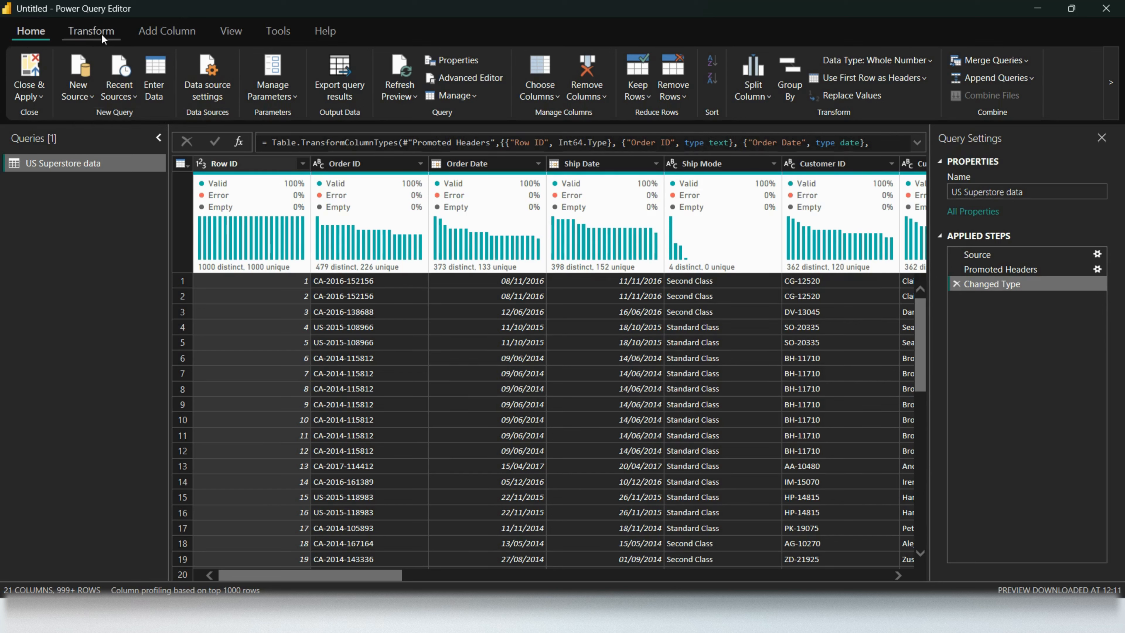
click(92, 32)
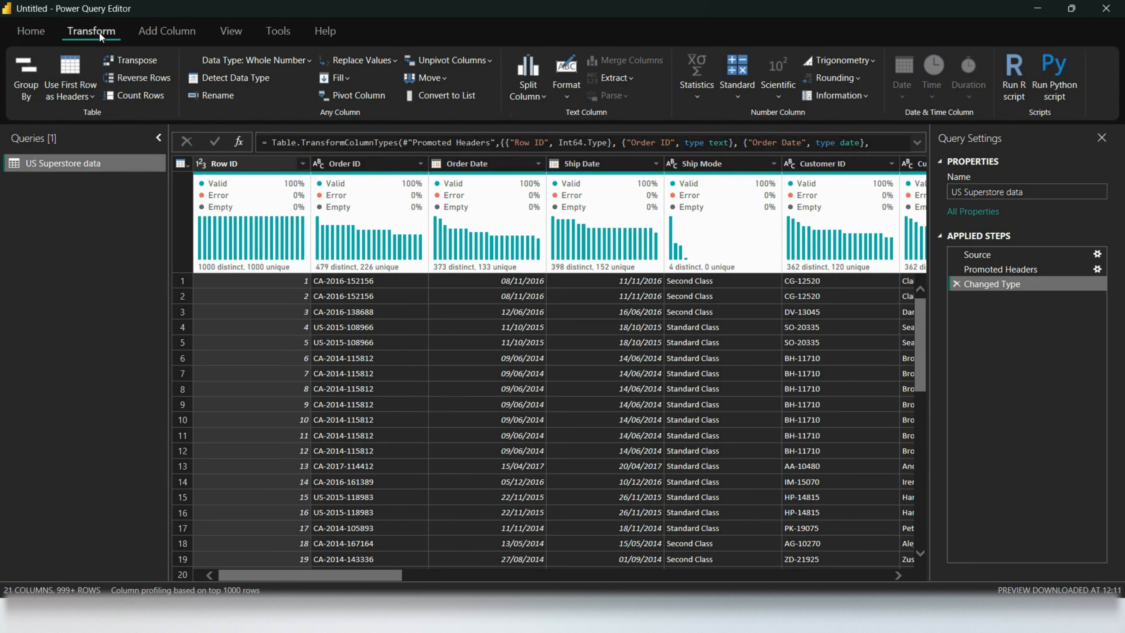
click(166, 36)
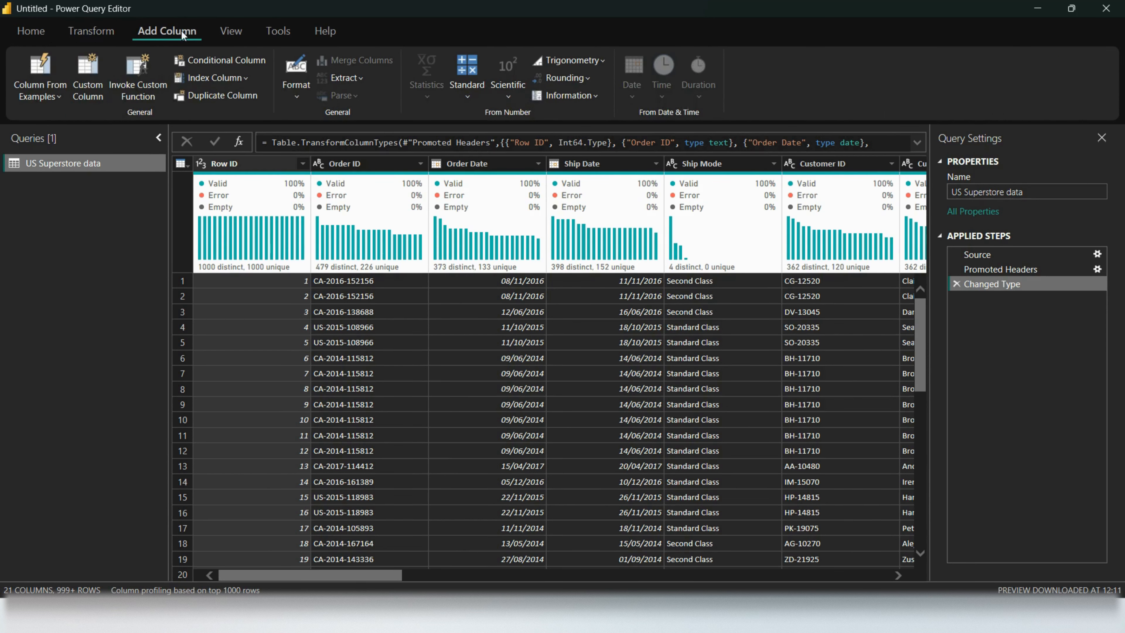
click(235, 30)
click(279, 31)
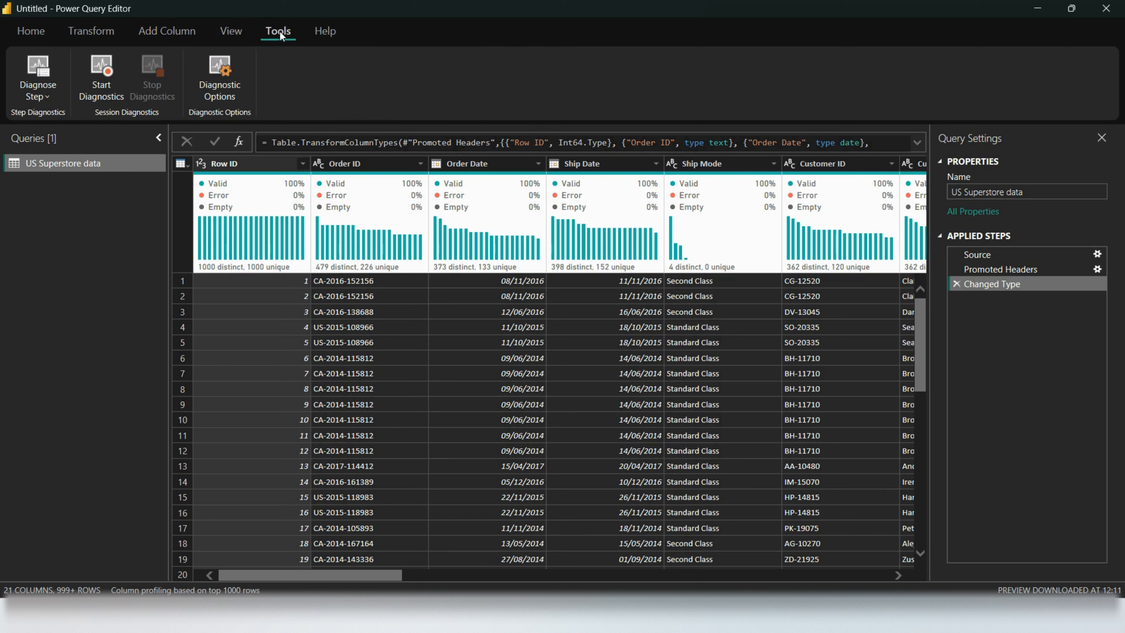
click(322, 32)
click(20, 35)
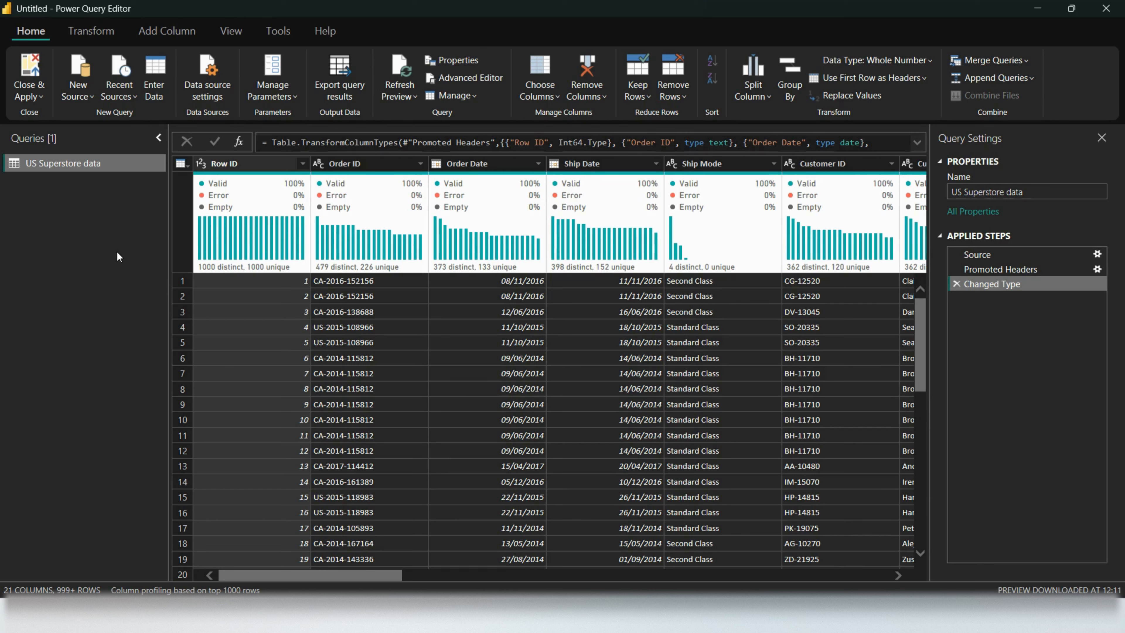
Hide the column quality and column distribution details in the data preview
click(231, 31)
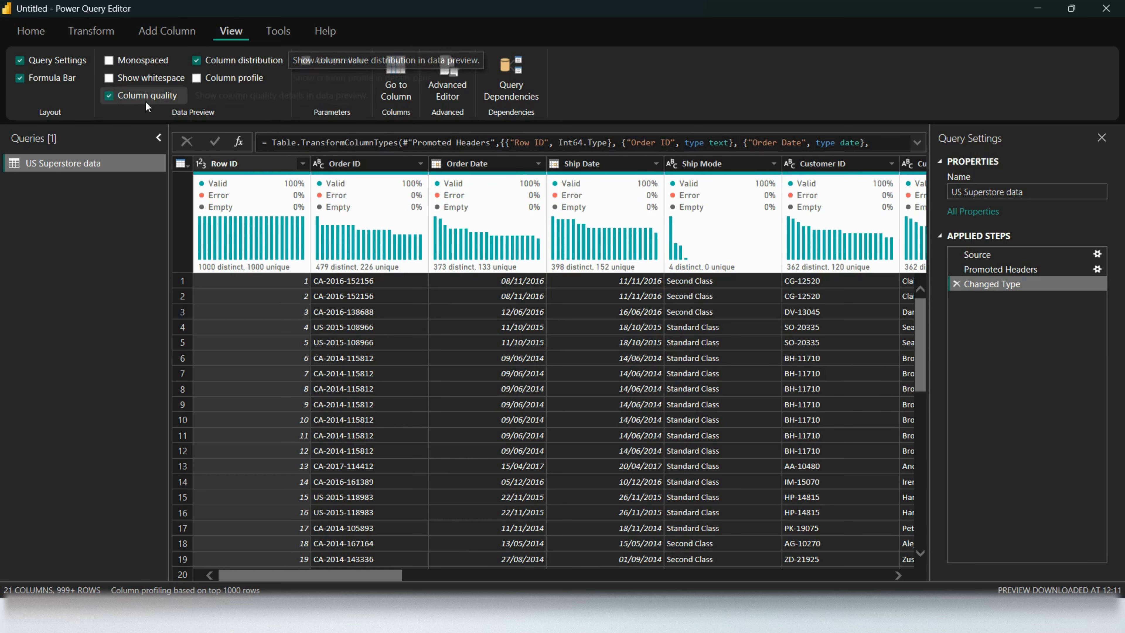
click(109, 96)
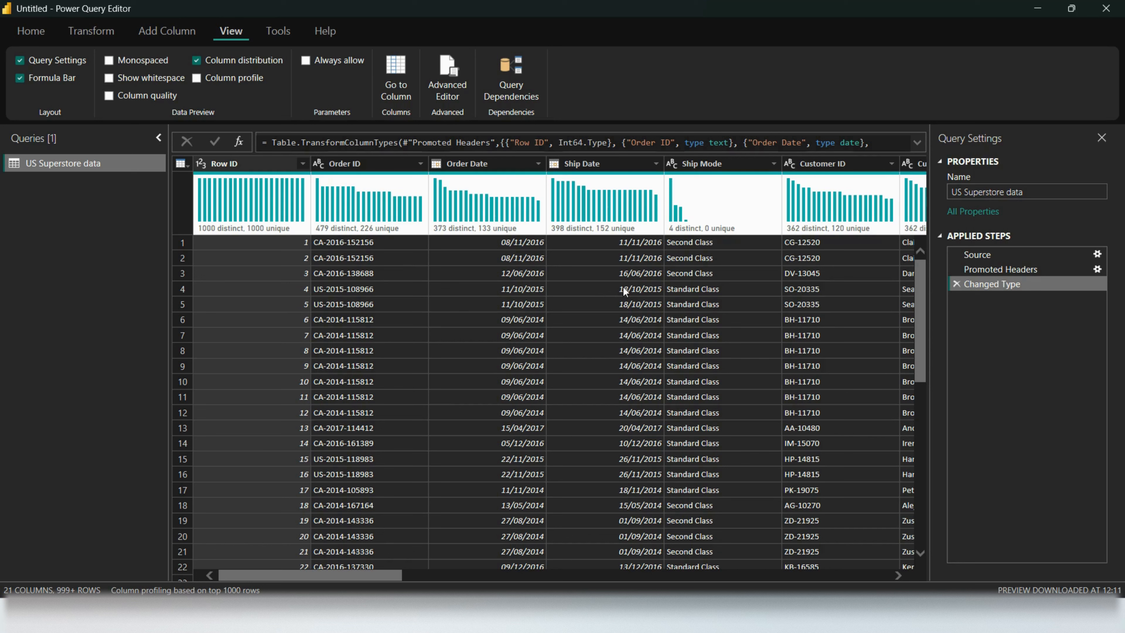
click(199, 63)
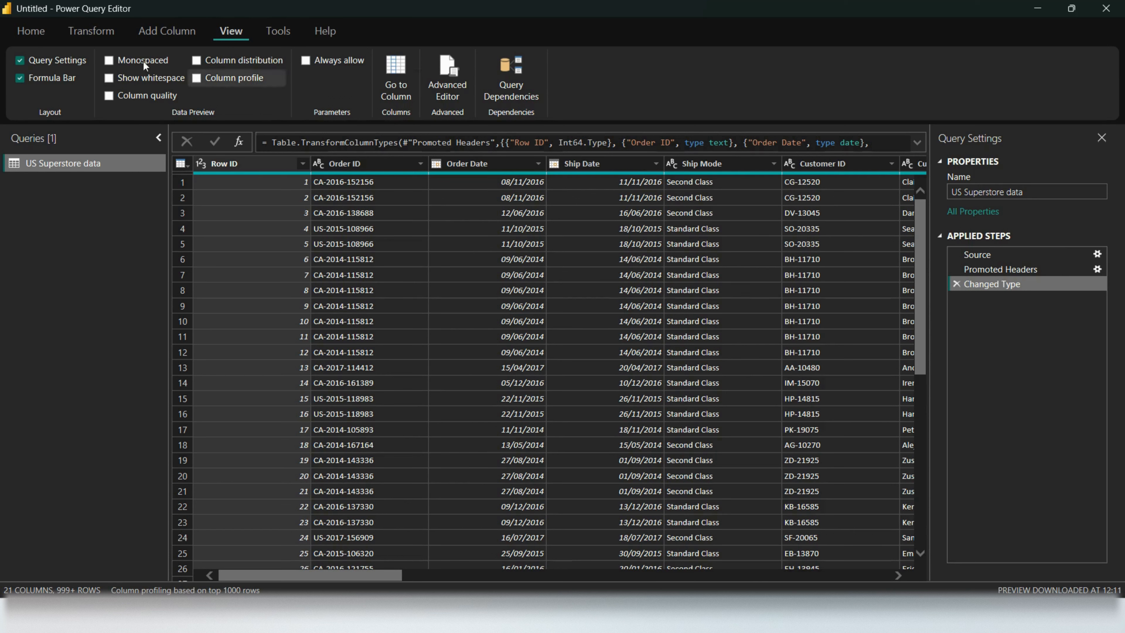
Show column quality in the data preview and inspect the valid, error and empty details of the Row ID column
click(109, 95)
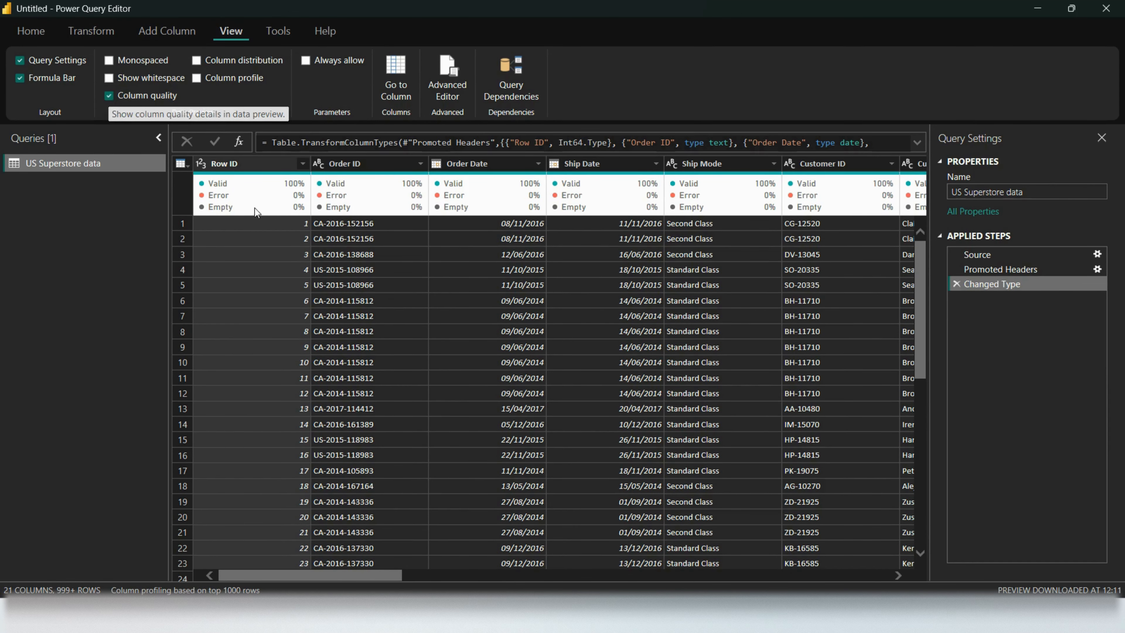
mouse_move(225, 199)
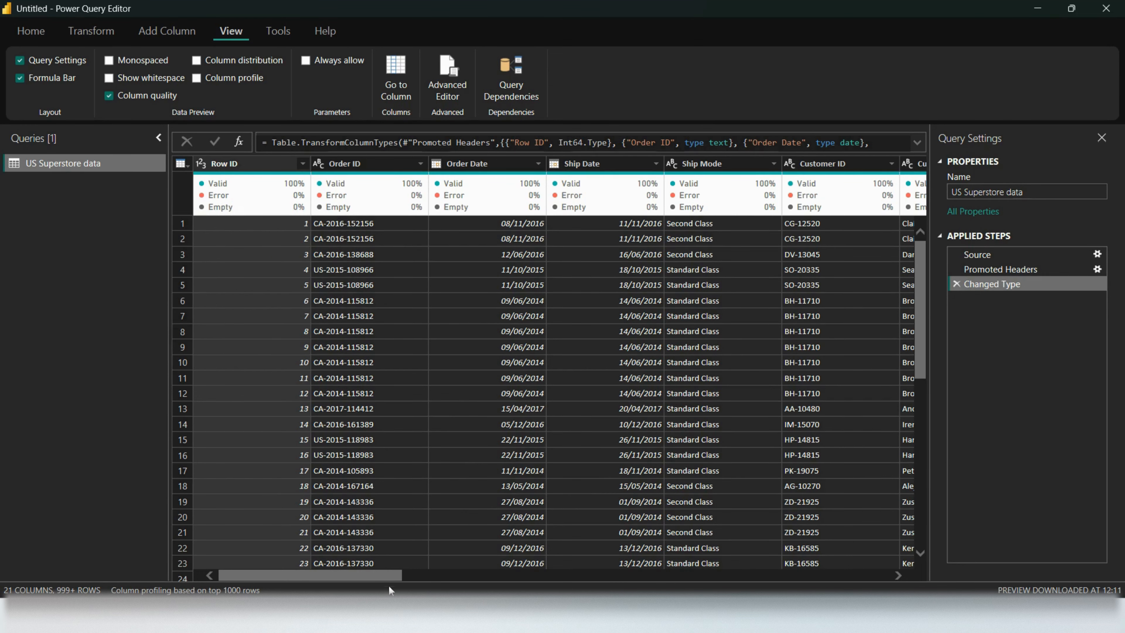
drag(390, 575, 278, 568)
mouse_move(279, 198)
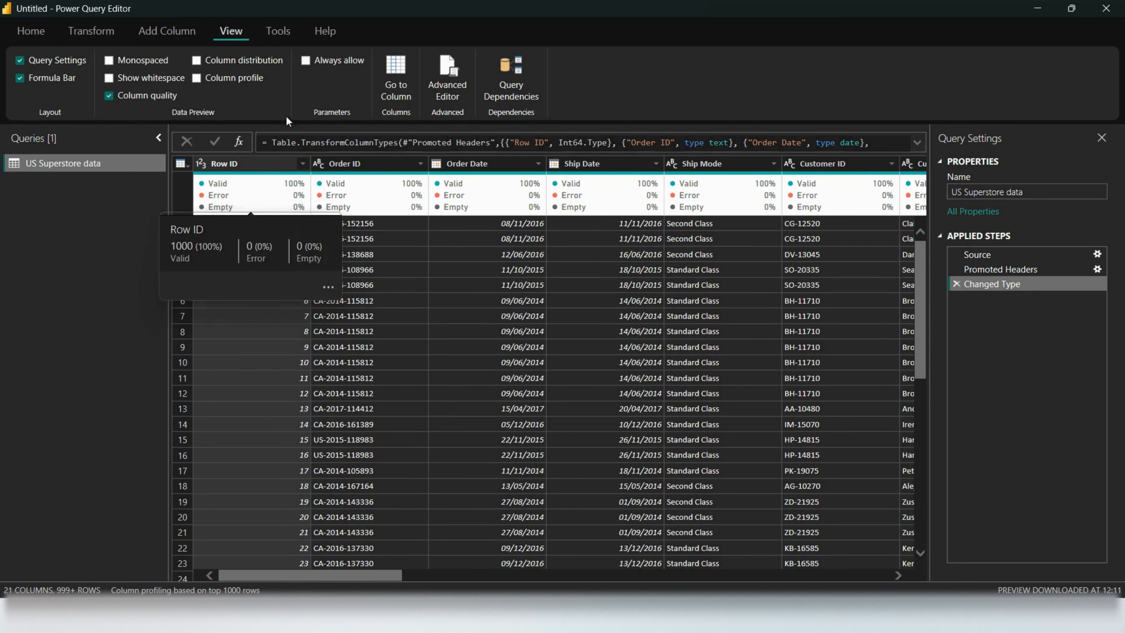
Show column distribution in the data preview and examine the distinct and unique counts from Row ID to Segment
click(239, 61)
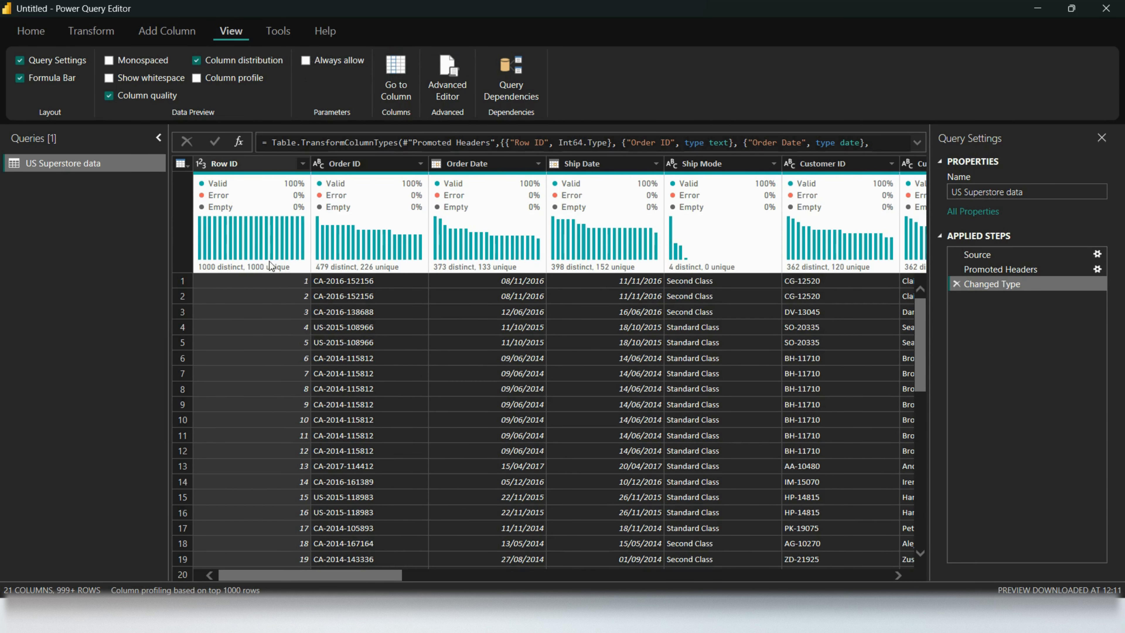
mouse_move(238, 269)
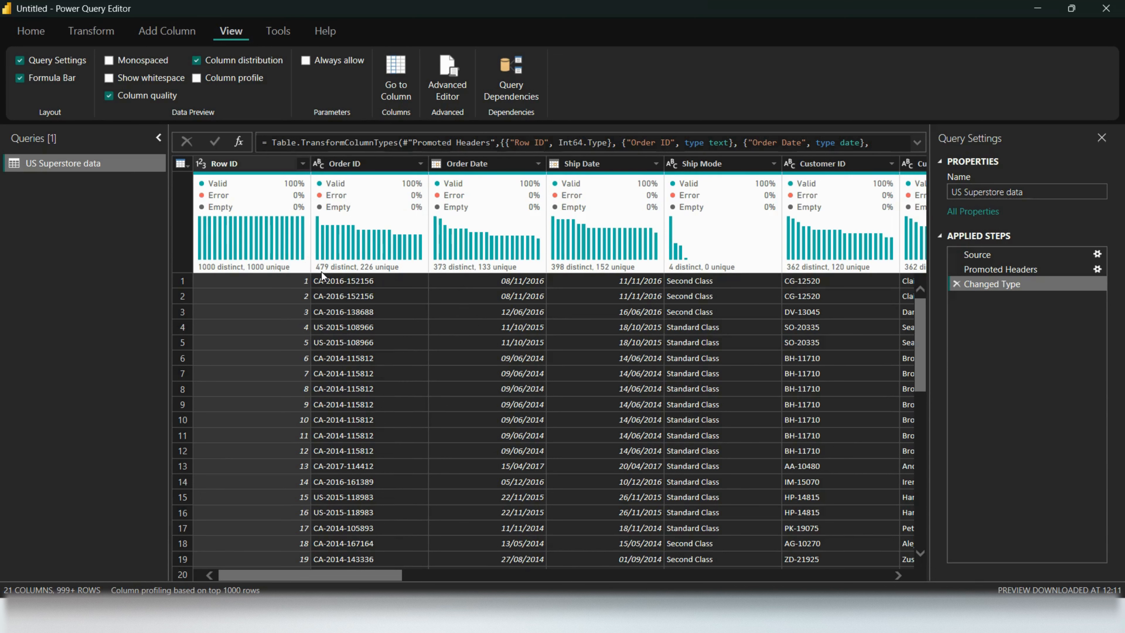
mouse_move(321, 272)
drag(371, 576, 405, 577)
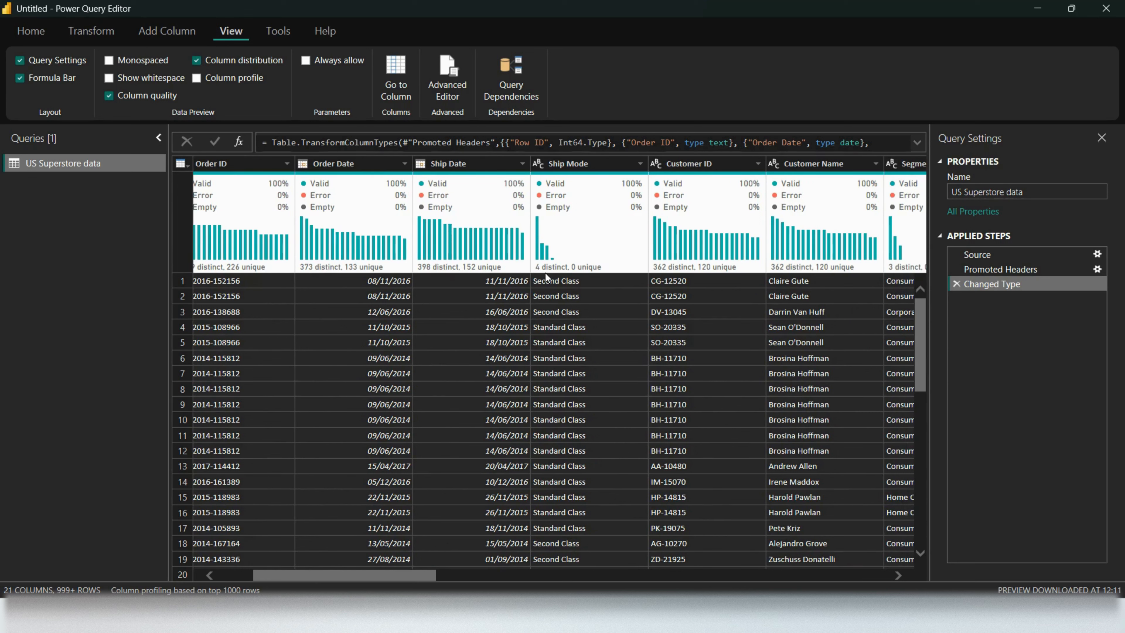
mouse_move(545, 272)
drag(412, 575, 514, 592)
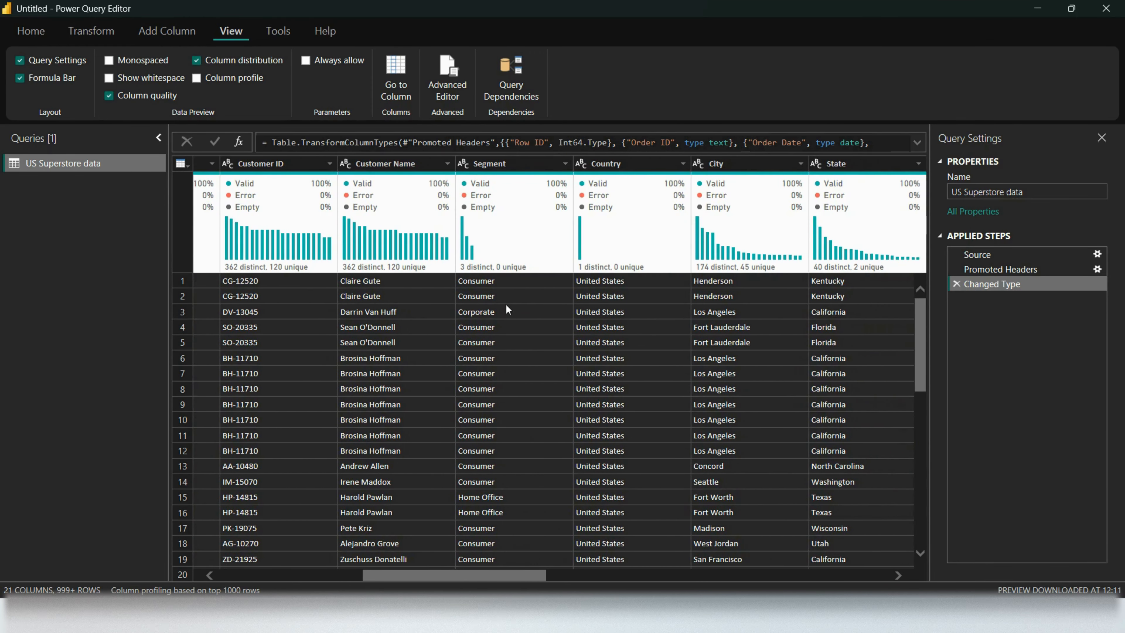
mouse_move(513, 234)
mouse_move(533, 195)
Show the column profile and review the full column statistics list for the Row ID column
click(197, 79)
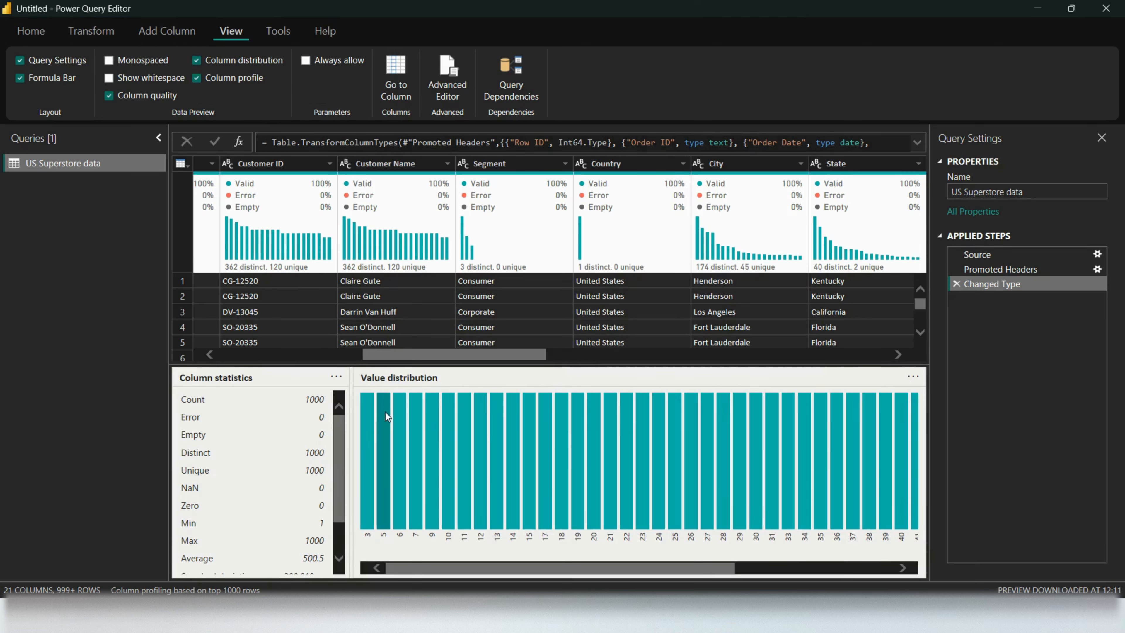
scroll(266, 491, down, 3)
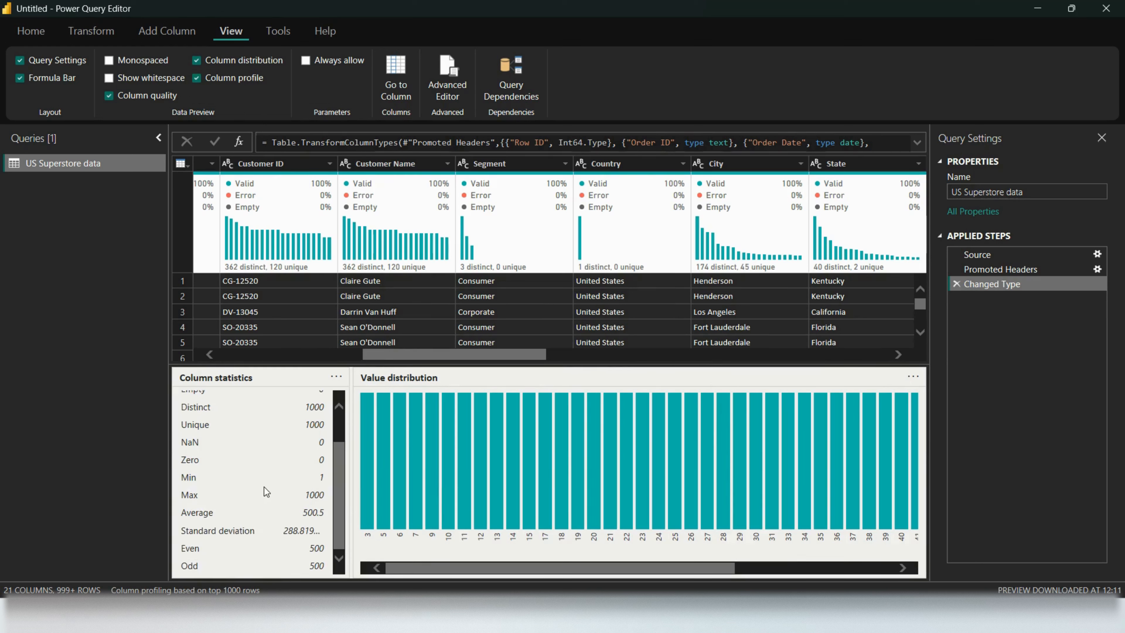
scroll(264, 486, up, 3)
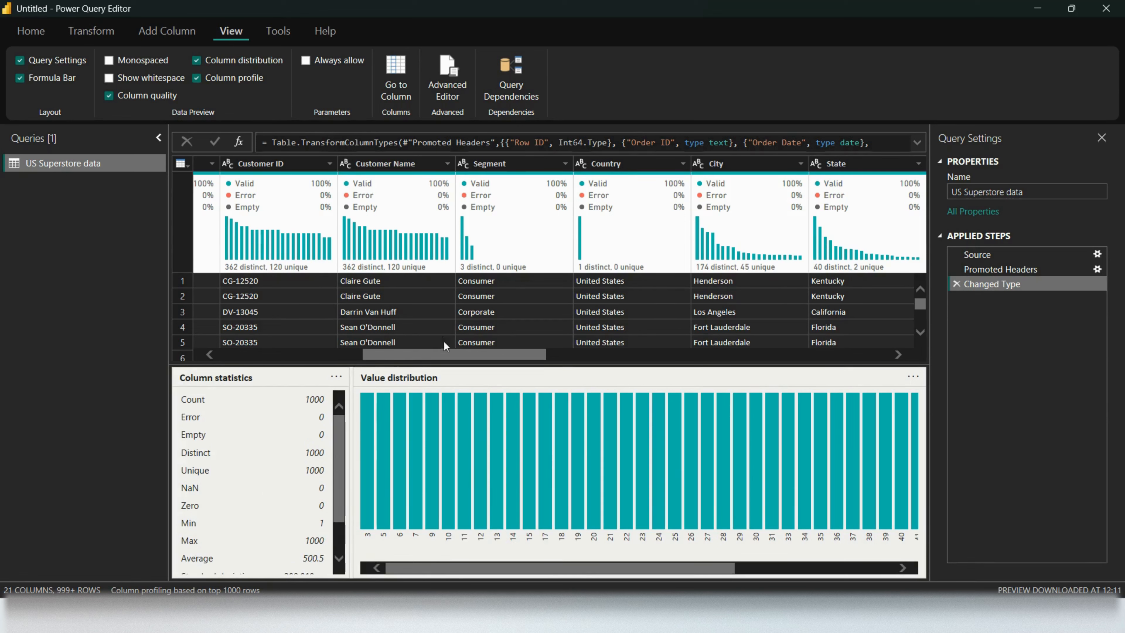
Display the profile of the Sales column and examine its value distribution and column statistics
drag(456, 355, 804, 383)
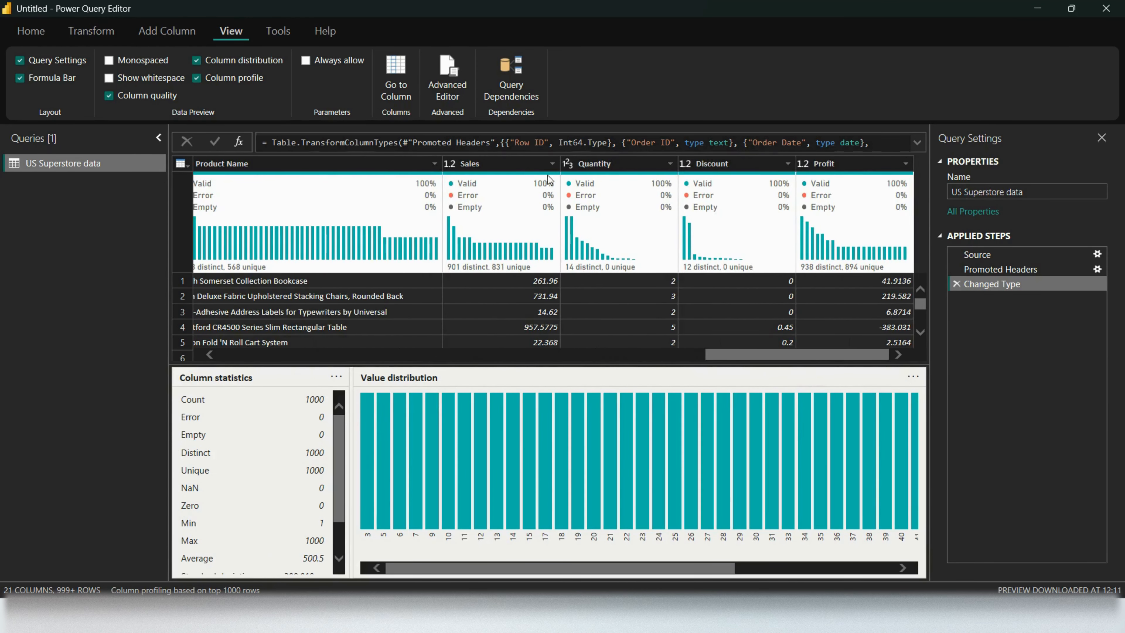
click(486, 164)
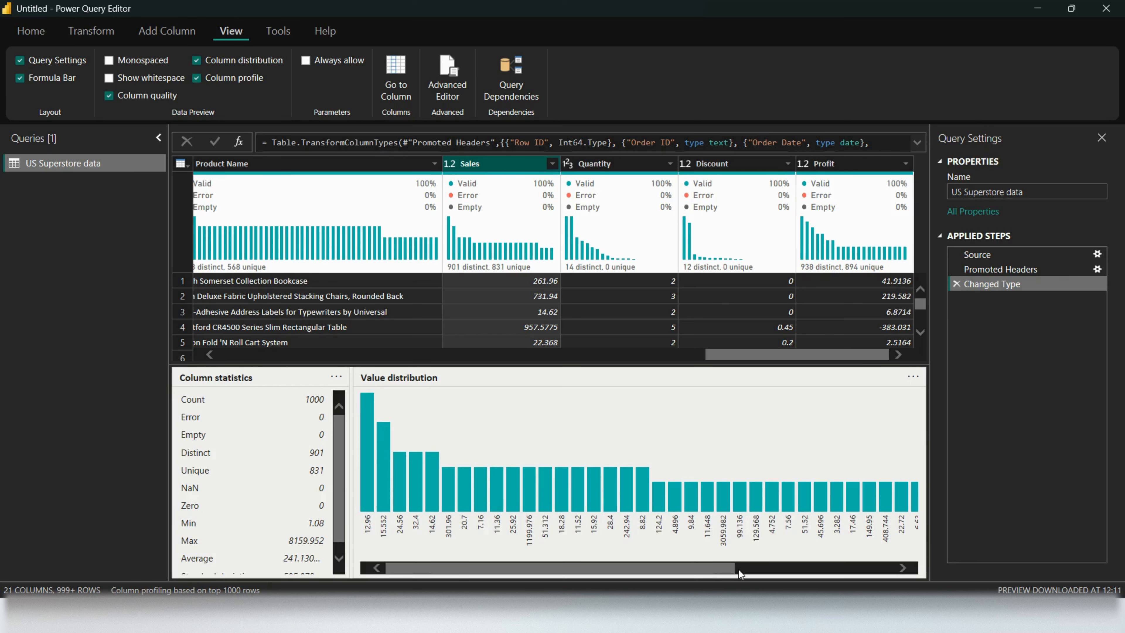
scroll(722, 563, right, 3)
scroll(761, 575, left, 3)
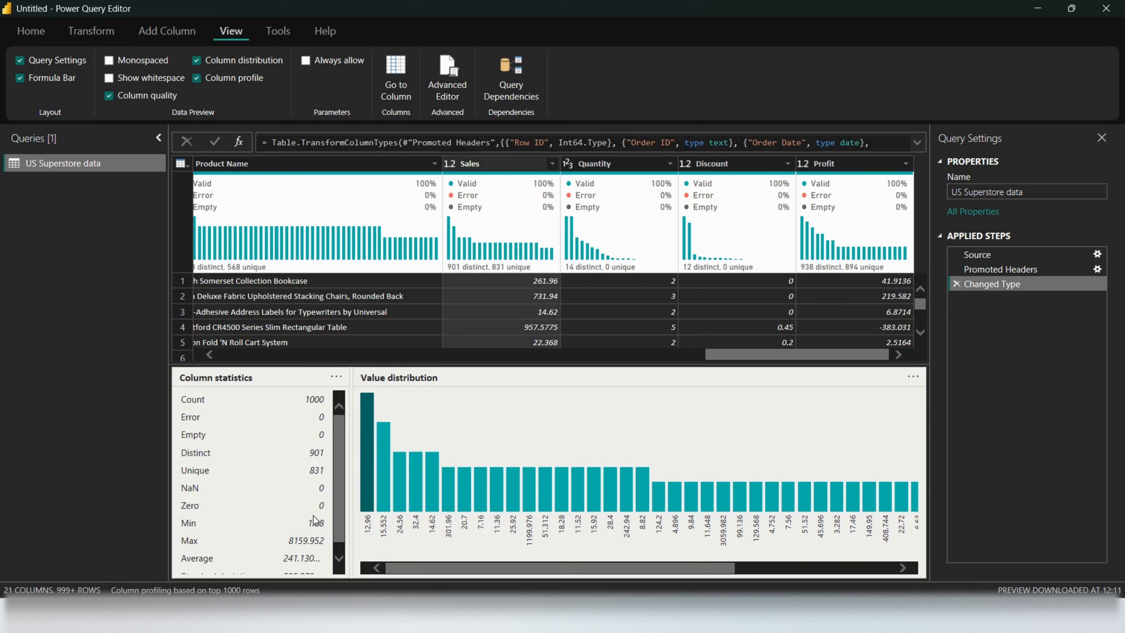
scroll(329, 533, down, 1)
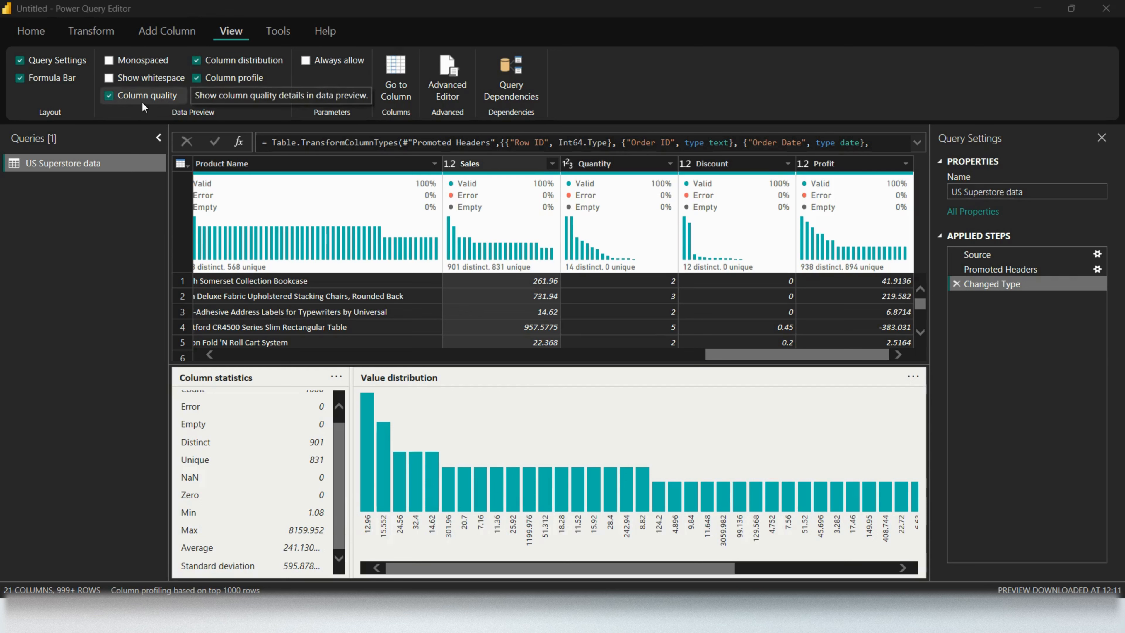
Try the whitespace display and monospaced font options in the data preview, leaving both switched off
click(109, 80)
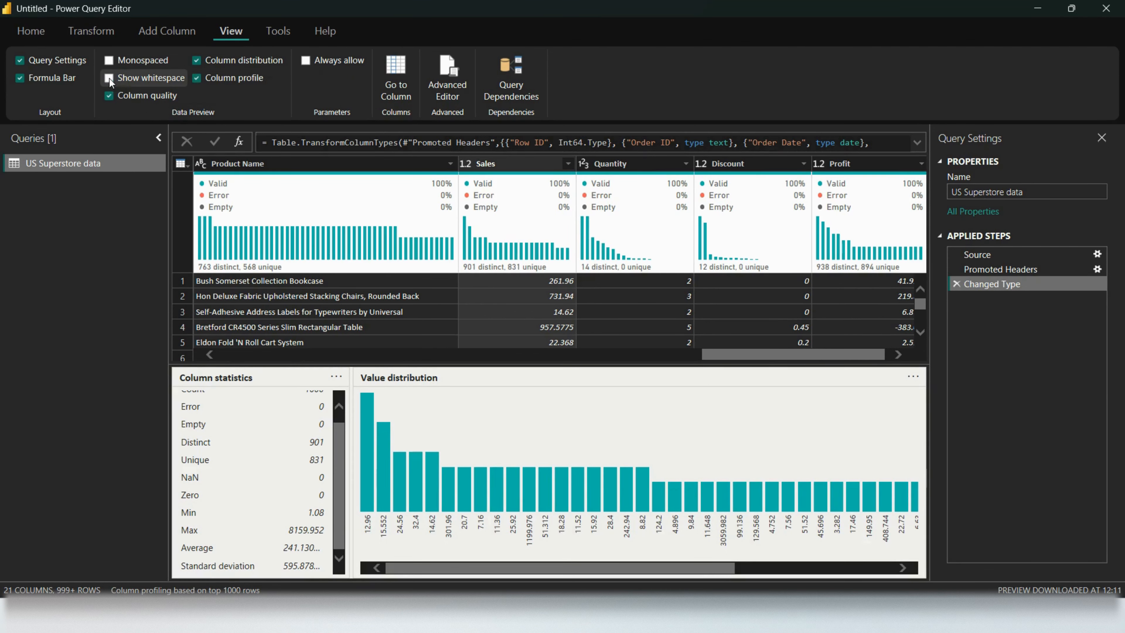
click(109, 80)
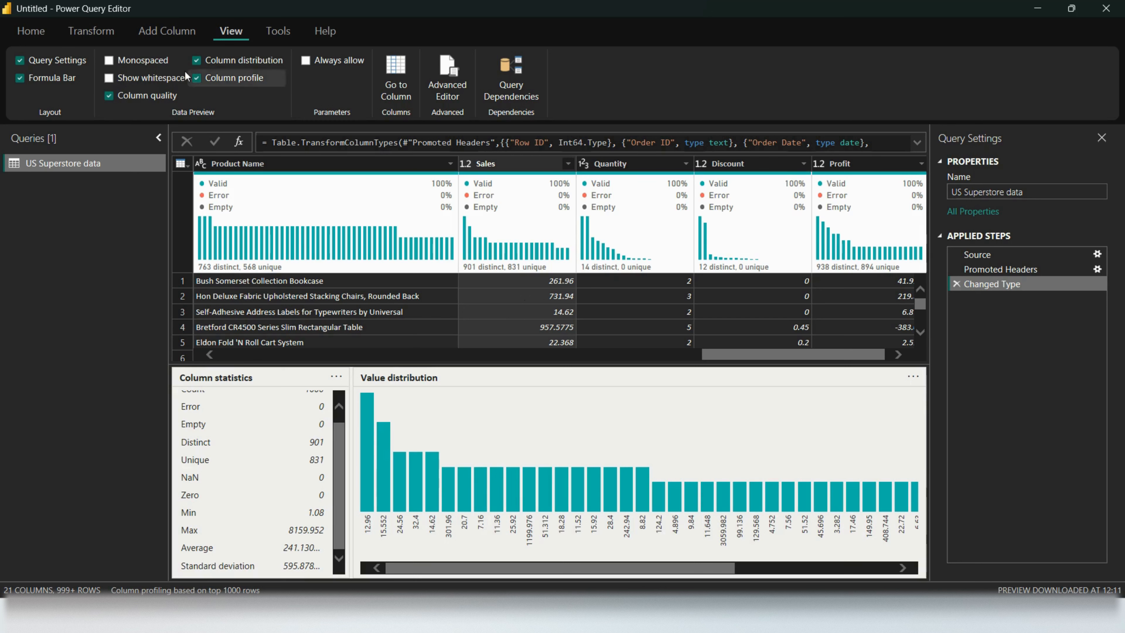
click(108, 61)
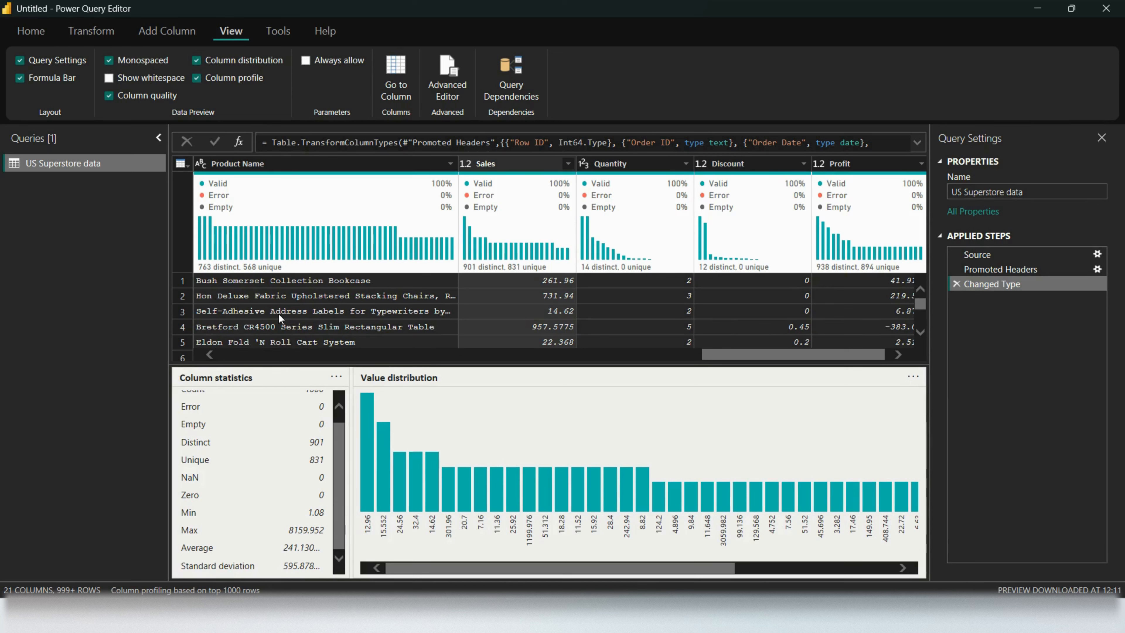
click(111, 61)
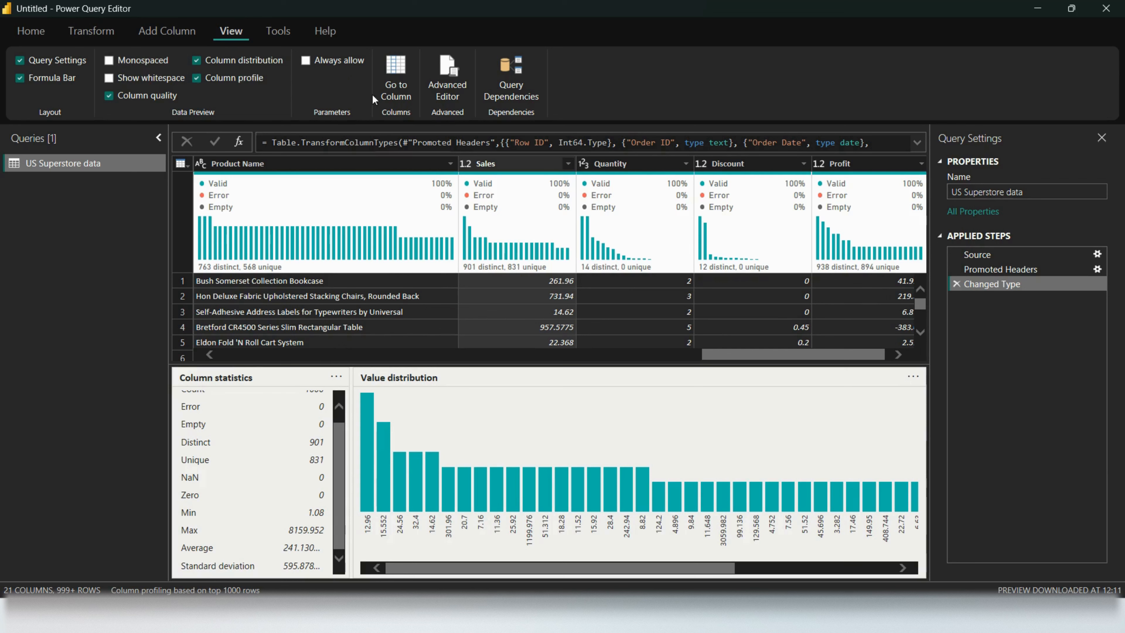
Use Go to Column to jump to the Sub-Category column
click(402, 85)
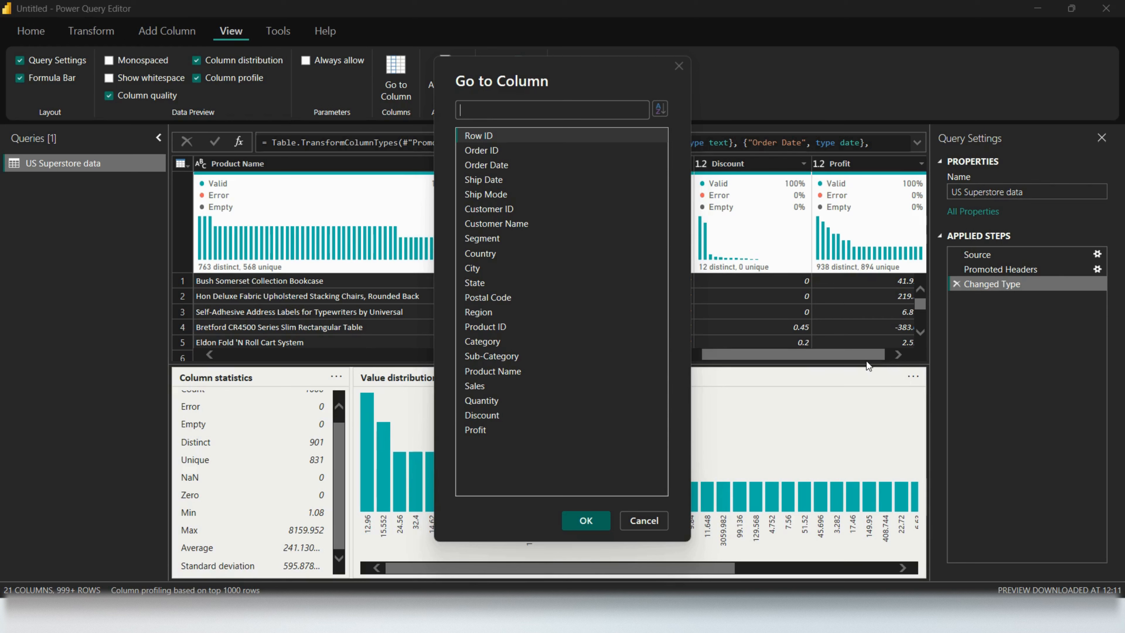
click(486, 215)
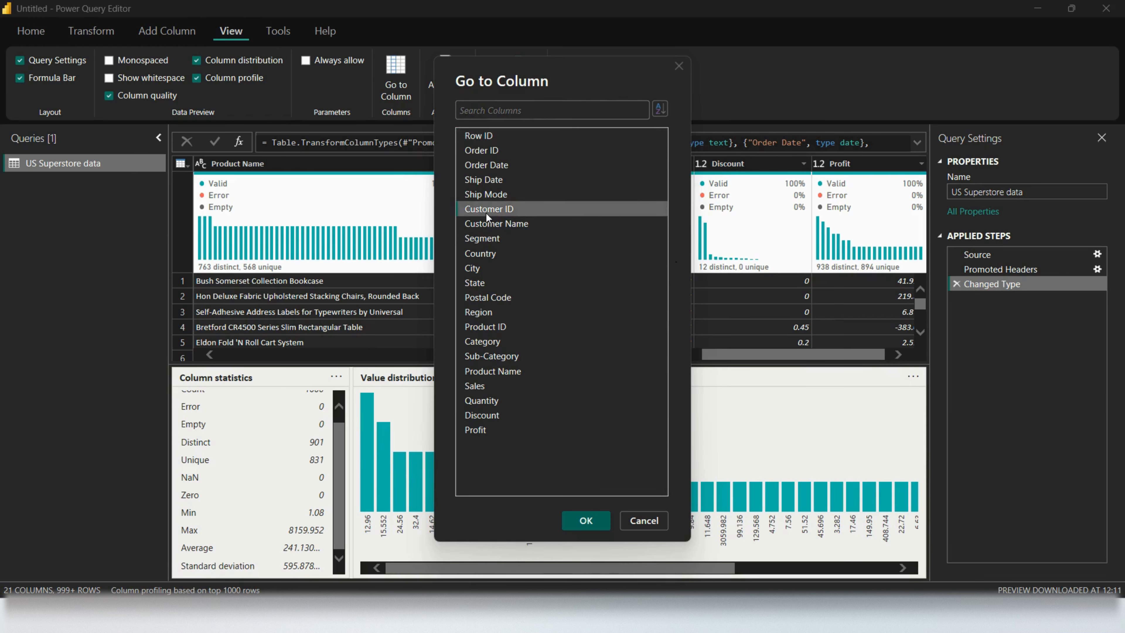
click(489, 358)
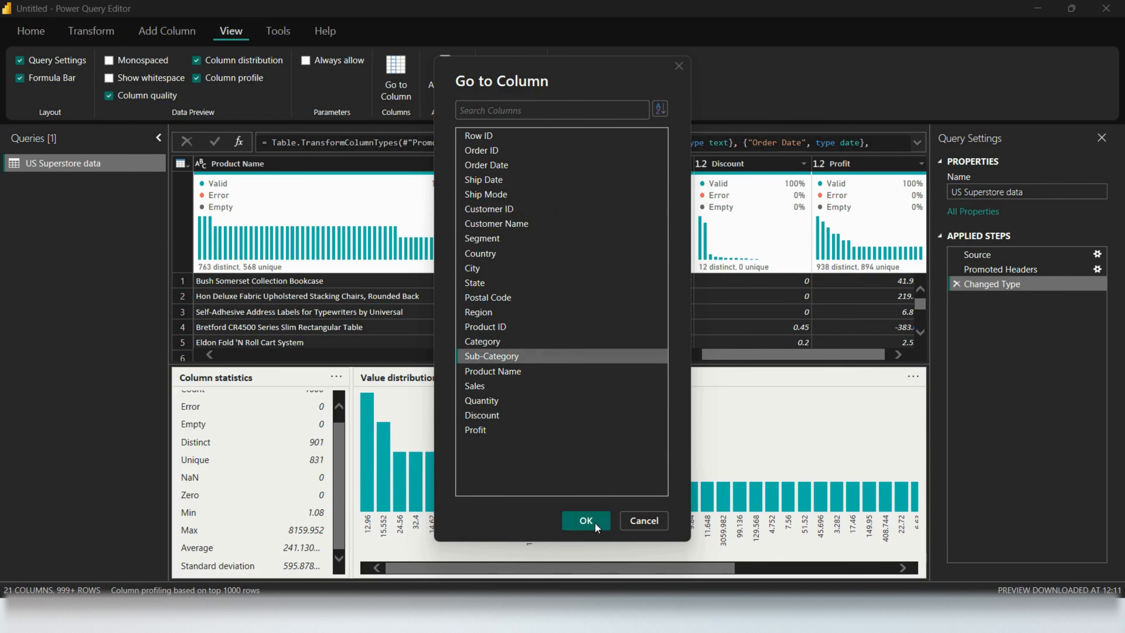
click(585, 520)
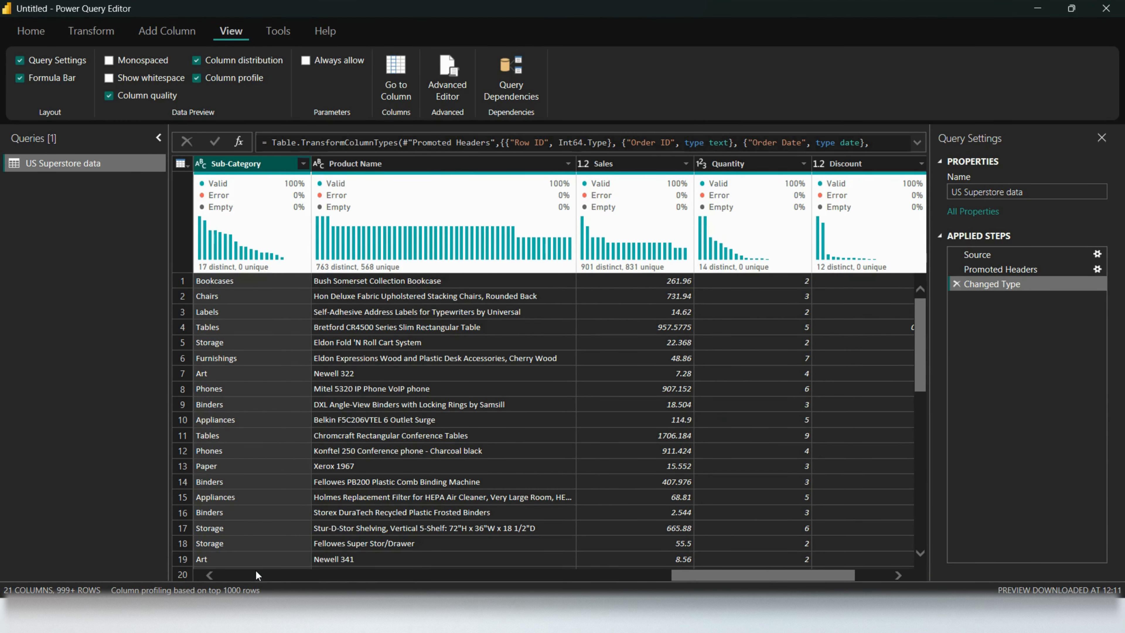
View the US Superstore data query's code in the Advanced Editor and inspect its Query Dependencies diagram, closing both without changes
click(451, 85)
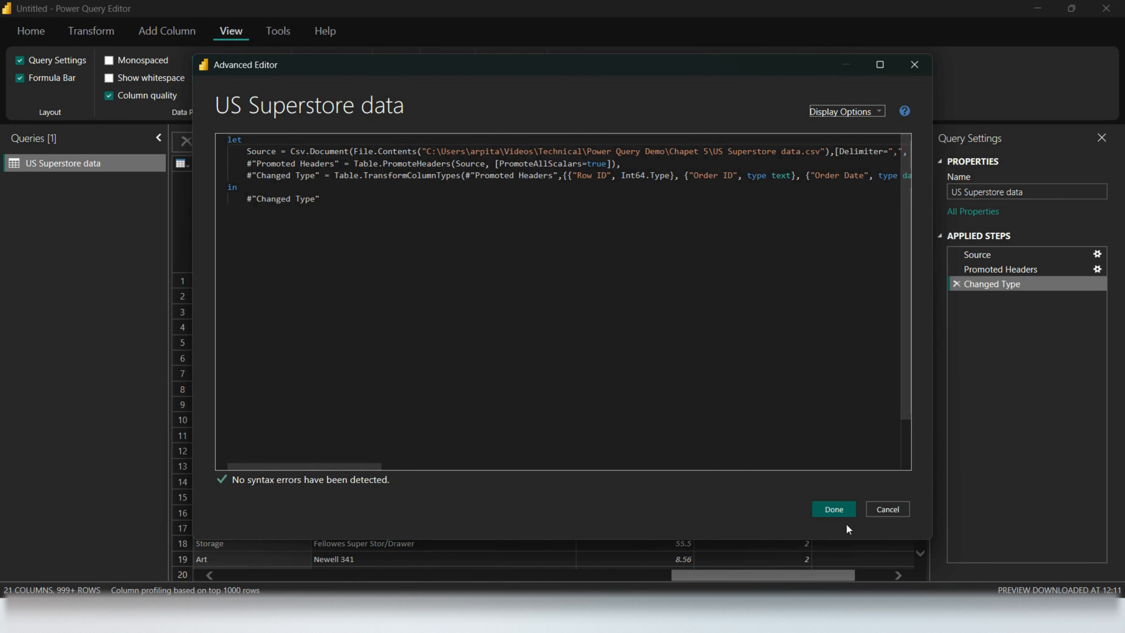
click(897, 512)
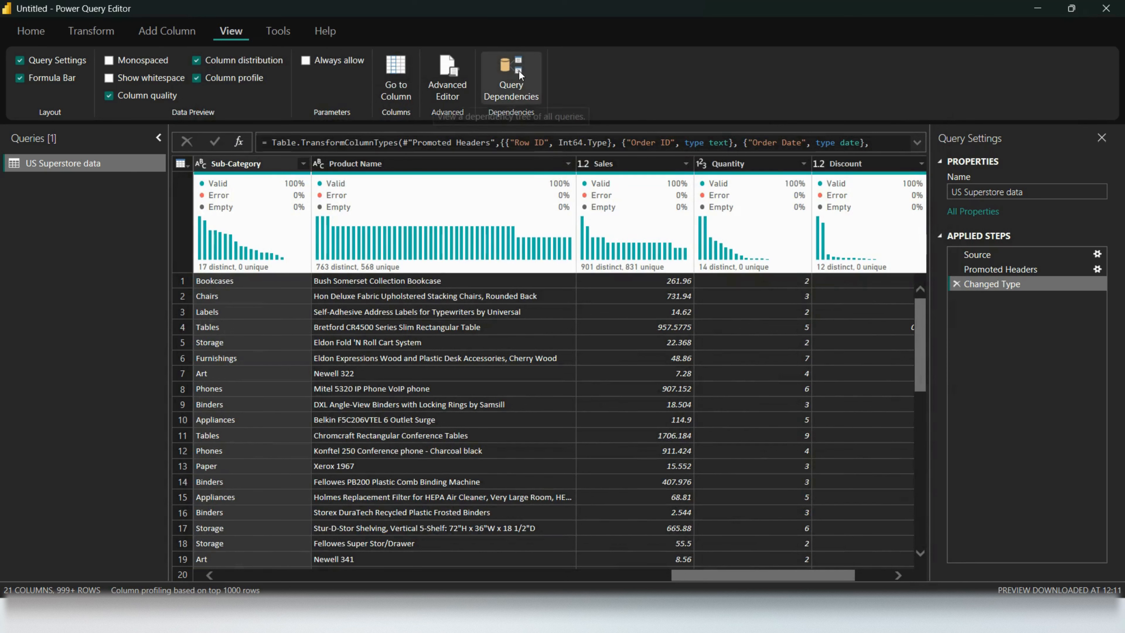
click(519, 72)
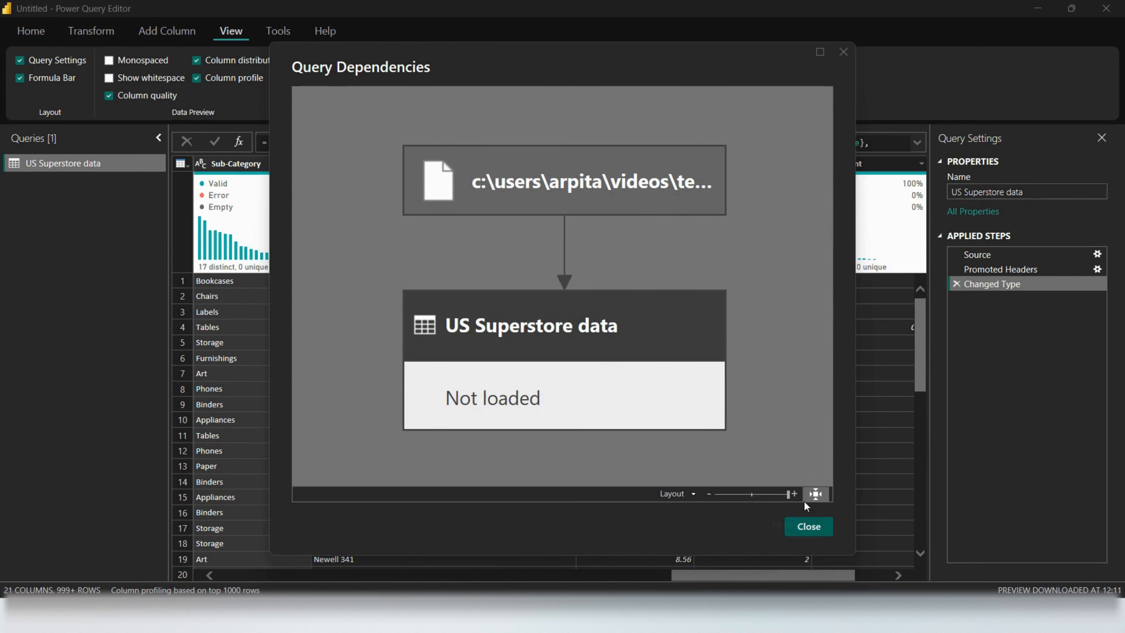
click(820, 530)
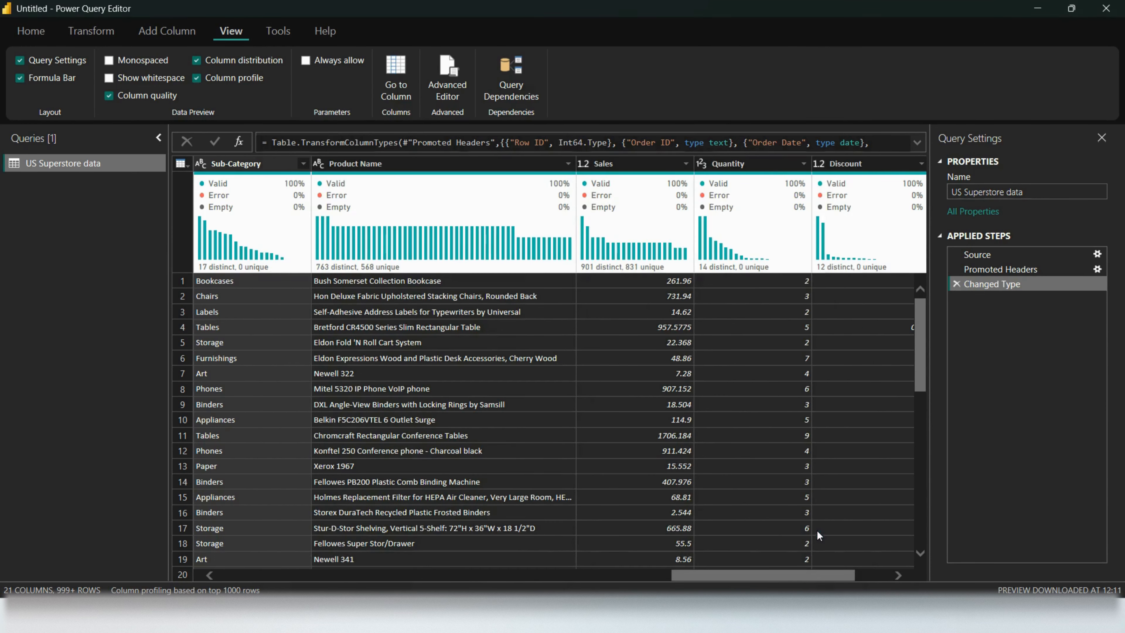